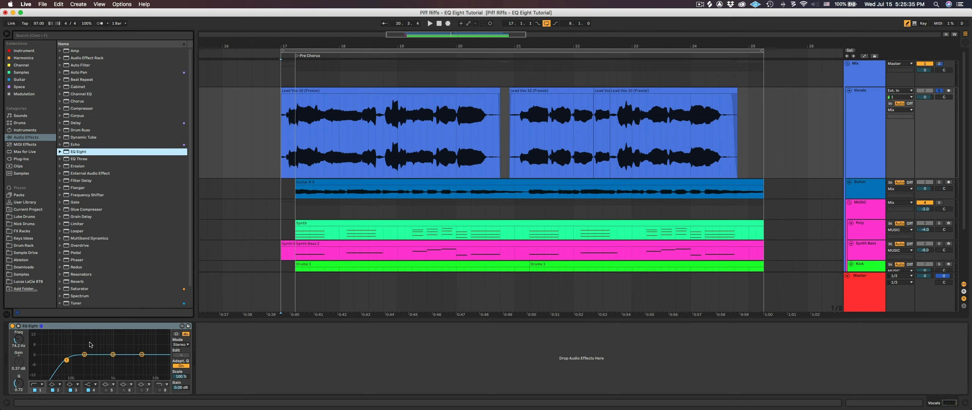
Expand the EQ Eight display into the large view and turn off bands 2, 3 and 4.
{"action": "left_click", "coordinate": [18, 326]}
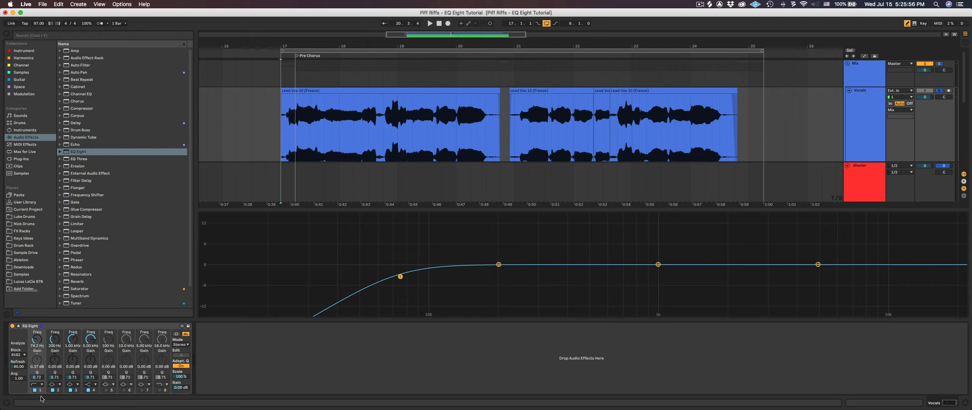
{"action": "left_click", "coordinate": [53, 390]}
{"action": "left_click", "coordinate": [71, 390]}
{"action": "left_click", "coordinate": [88, 390]}
Keep band 1 as a 12 dB low cut and raise its frequency to about 90 Hz while the vocals play.
{"action": "left_click", "coordinate": [37, 386]}
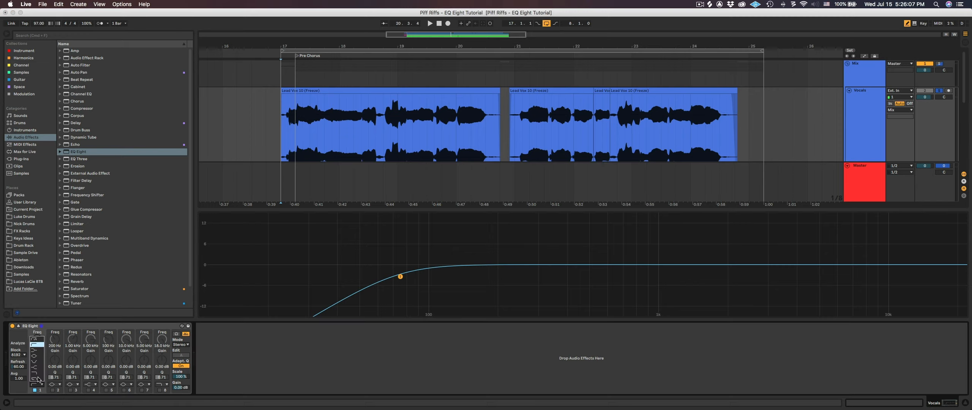
{"action": "left_click", "coordinate": [40, 347]}
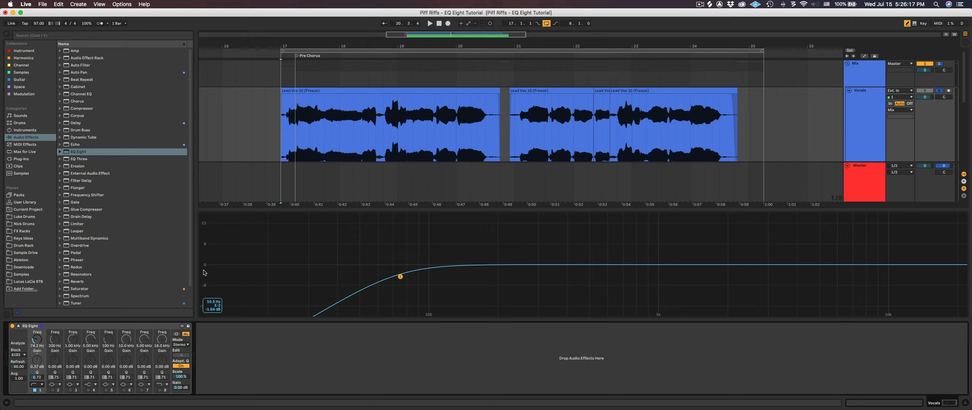
{"action": "key", "text": "space"}
{"action": "mouse_move", "coordinate": [38, 340]}
{"action": "left_mouse_down"}
{"action": "mouse_move", "coordinate": [38, 325]}
{"action": "mouse_move", "coordinate": [39, 341]}
{"action": "left_mouse_up"}
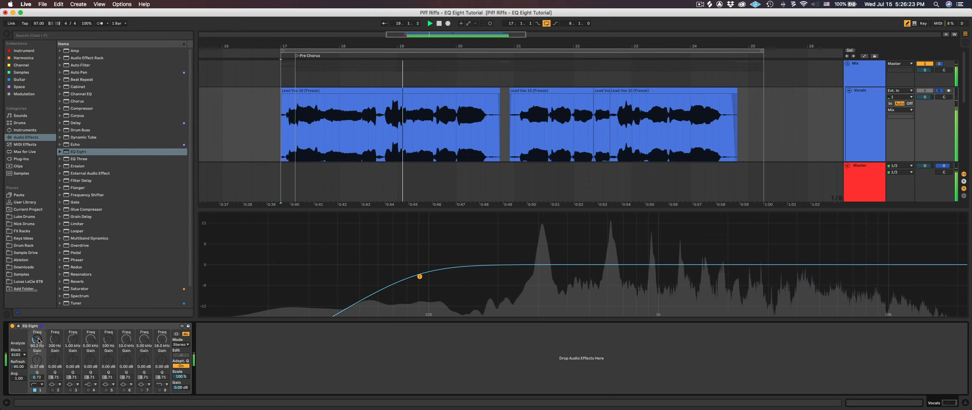
{"action": "key", "text": "space"}
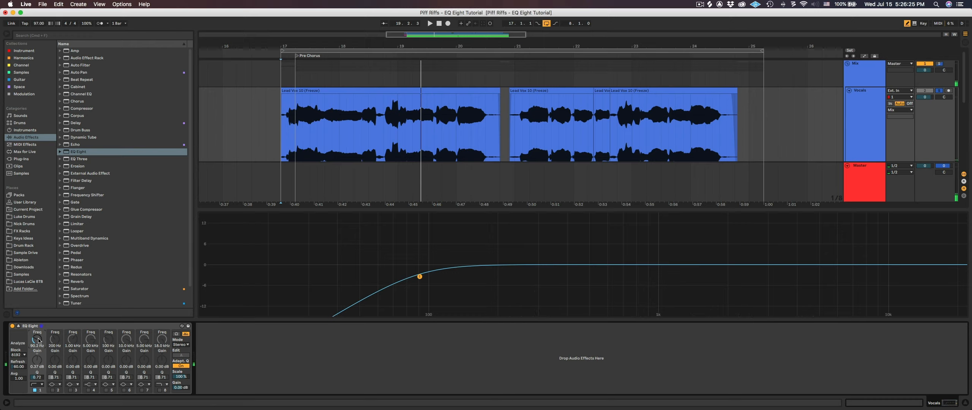
Turn on band 2 as a bell filter and move it to about 260 Hz while the vocals play.
{"action": "left_click", "coordinate": [52, 390]}
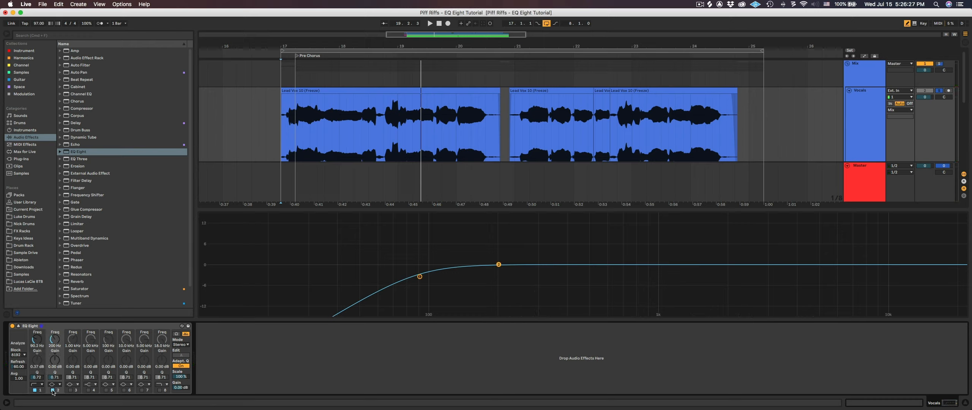
{"action": "left_click", "coordinate": [57, 385]}
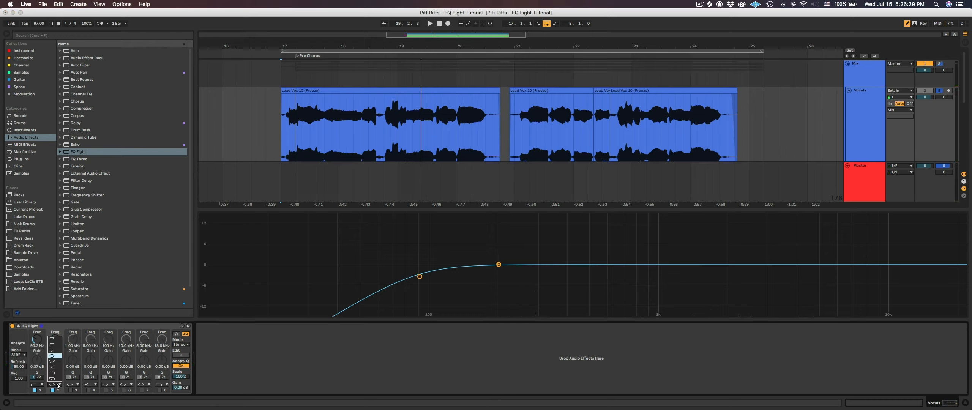
{"action": "left_click", "coordinate": [58, 355]}
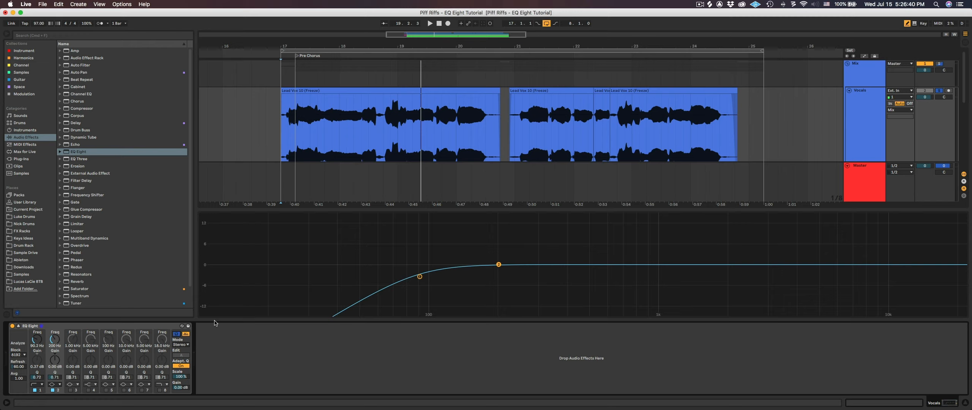
{"action": "mouse_move", "coordinate": [499, 265]}
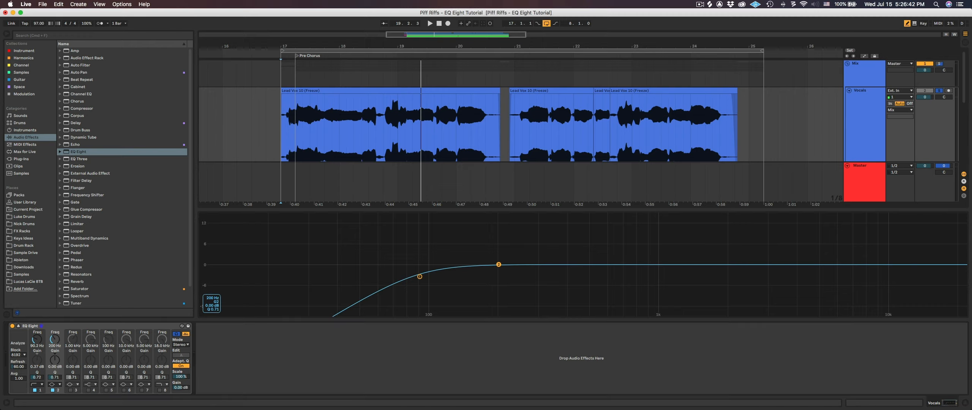
{"action": "left_click_drag", "start_coordinate": [498, 265], "coordinate": [499, 264]}
{"action": "key", "text": "space"}
{"action": "left_click_drag", "start_coordinate": [499, 265], "coordinate": [526, 266]}
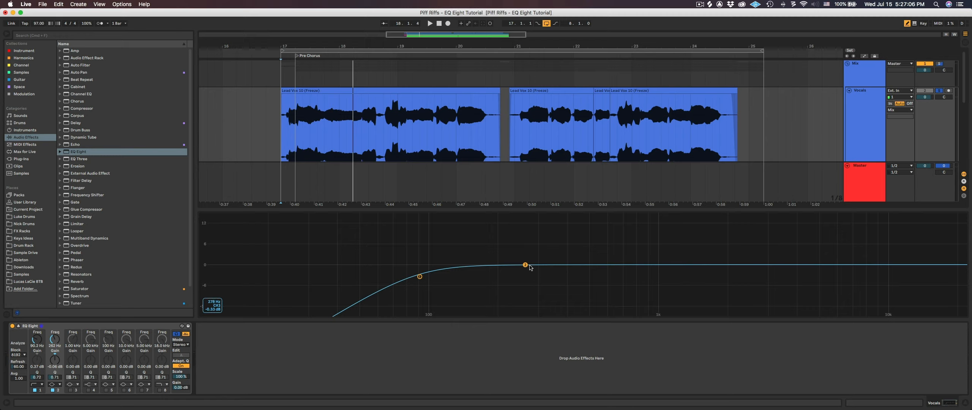
Boost and narrow band 2, and turn it into a tight cut of about 3.5 dB at about 266 Hz.
{"action": "left_click_drag", "start_coordinate": [525, 265], "coordinate": [517, 215]}
{"action": "mouse_move", "coordinate": [516, 247]}
{"action": "left_mouse_down"}
{"action": "mouse_move", "coordinate": [495, 243]}
{"action": "mouse_move", "coordinate": [523, 238]}
{"action": "mouse_move", "coordinate": [498, 247]}
{"action": "left_mouse_up"}
{"action": "mouse_move", "coordinate": [56, 333]}
{"action": "left_mouse_down"}
{"action": "mouse_move", "coordinate": [56, 321]}
{"action": "mouse_move", "coordinate": [55, 341]}
{"action": "mouse_move", "coordinate": [55, 332]}
{"action": "left_mouse_up"}
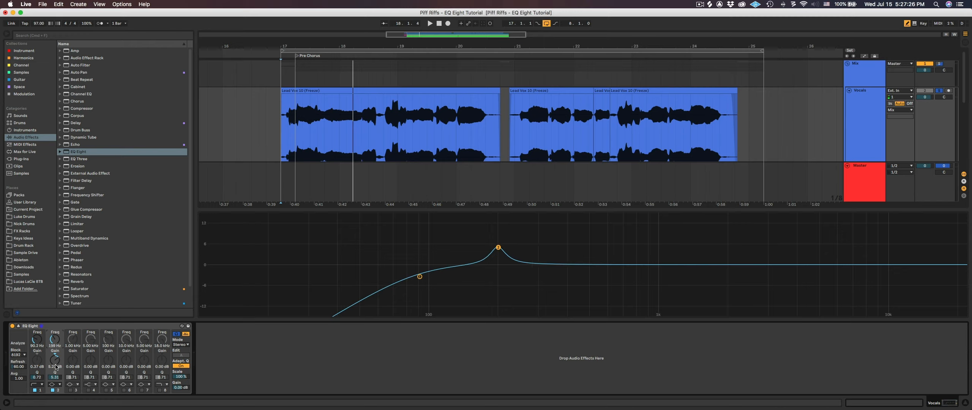
{"action": "mouse_move", "coordinate": [56, 376]}
{"action": "left_mouse_down"}
{"action": "mouse_move", "coordinate": [56, 355]}
{"action": "mouse_move", "coordinate": [55, 368]}
{"action": "left_mouse_up"}
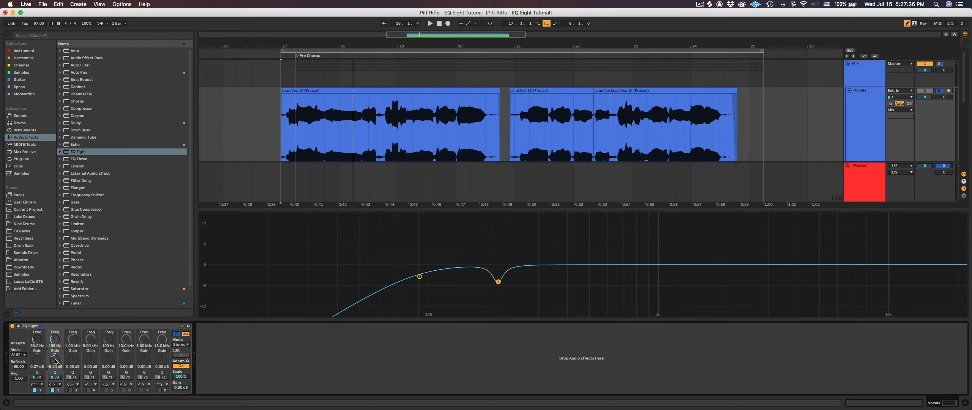
{"action": "left_click_drag", "start_coordinate": [499, 283], "coordinate": [527, 275]}
{"action": "key", "text": "space"}
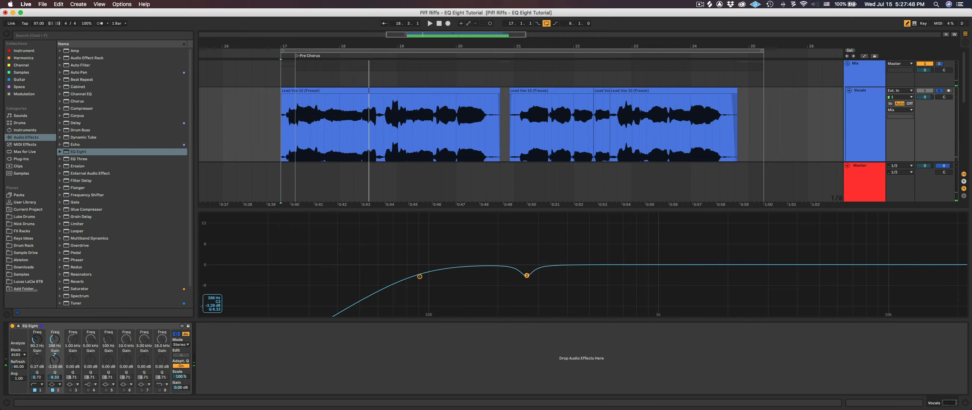
Turn on band 3 and make a narrow cut of about 4.3 dB near 509 Hz while the vocals play.
{"action": "left_click", "coordinate": [71, 390]}
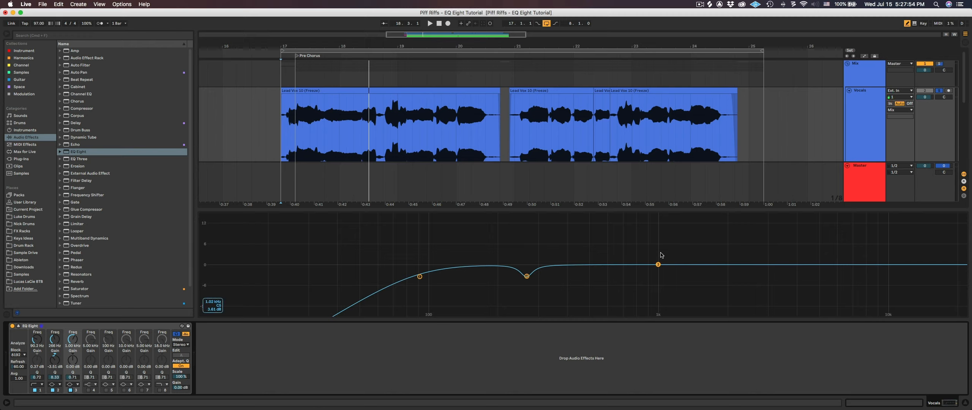
{"action": "left_click_drag", "start_coordinate": [659, 264], "coordinate": [592, 266]}
{"action": "key", "text": "space"}
{"action": "key", "text": "space"}
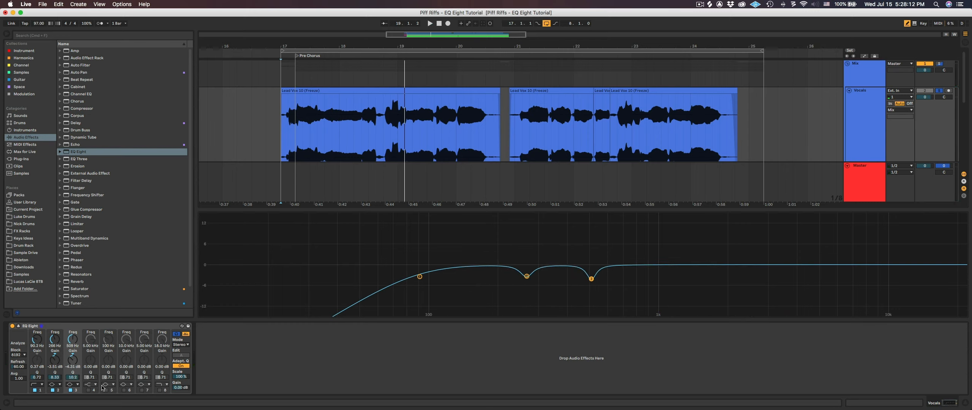
Turn on band 4 as a bell filter and make a narrow cut of about 4.4 dB near 752 Hz during playback.
{"action": "left_click", "coordinate": [89, 390]}
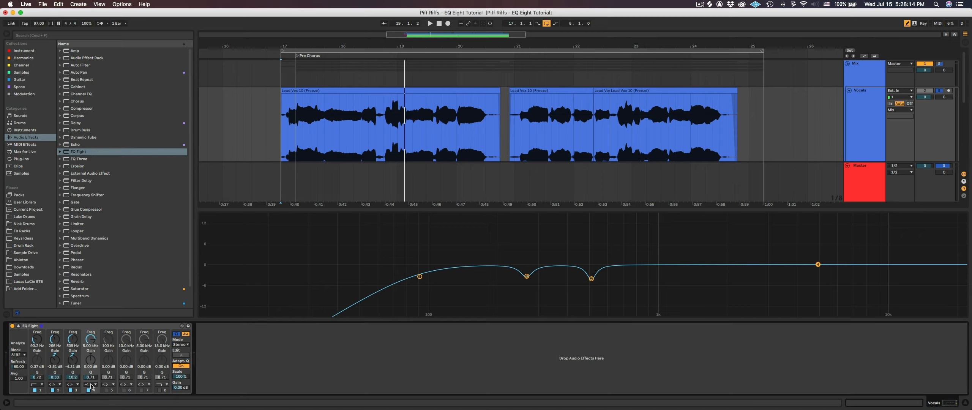
{"action": "left_click", "coordinate": [90, 384]}
{"action": "left_click", "coordinate": [95, 362]}
{"action": "key", "text": "space"}
{"action": "left_click_drag", "start_coordinate": [818, 265], "coordinate": [630, 279]}
{"action": "key", "text": "space"}
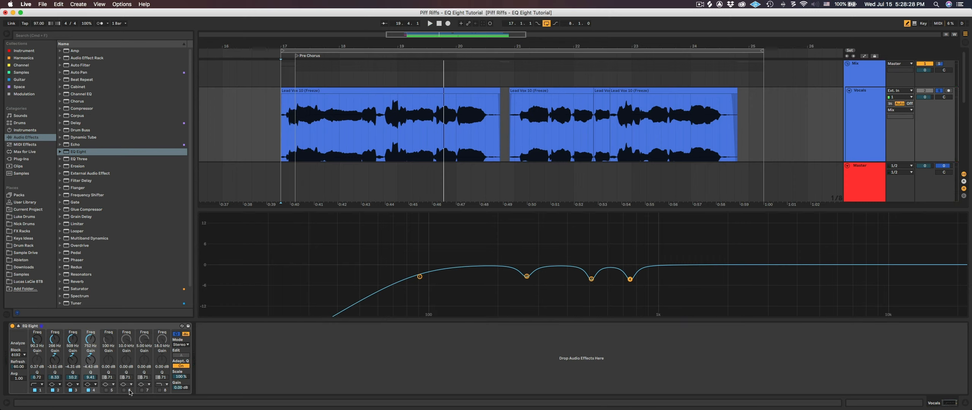
Turn on band 8 as a high shelf, boost it about 5.7 dB near 9.7 kHz and listen to the vocals.
{"action": "left_click", "coordinate": [160, 390]}
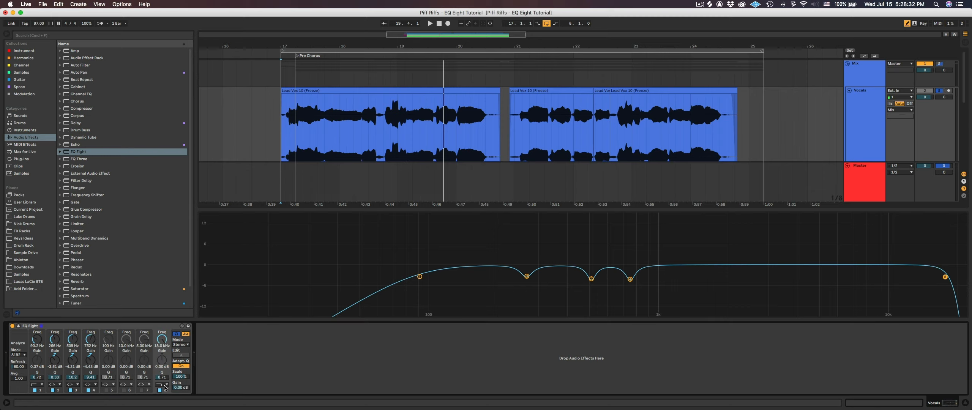
{"action": "left_click", "coordinate": [164, 387]}
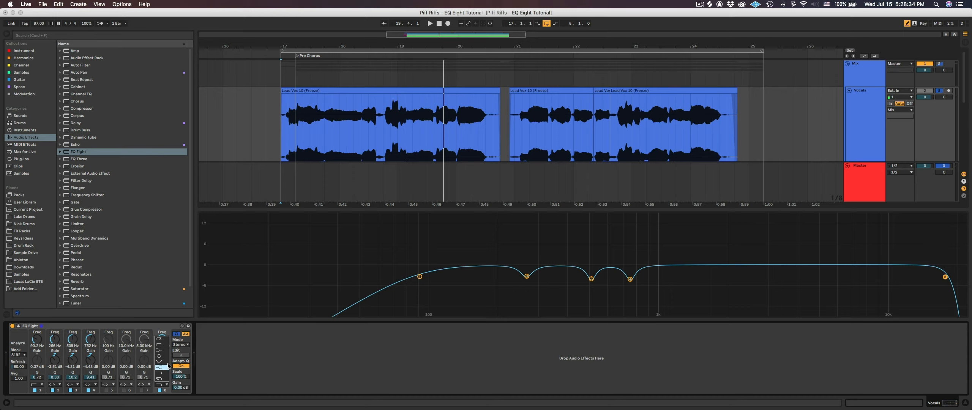
{"action": "left_click", "coordinate": [166, 368]}
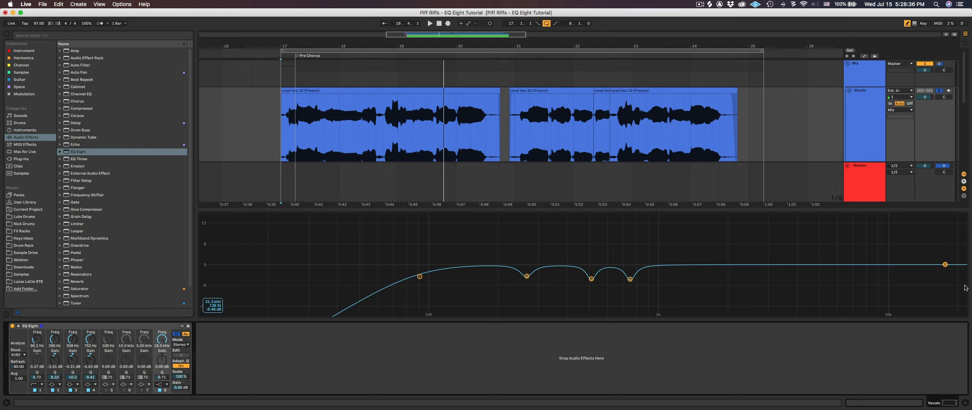
{"action": "left_click_drag", "start_coordinate": [945, 264], "coordinate": [886, 245]}
{"action": "key", "text": "space"}
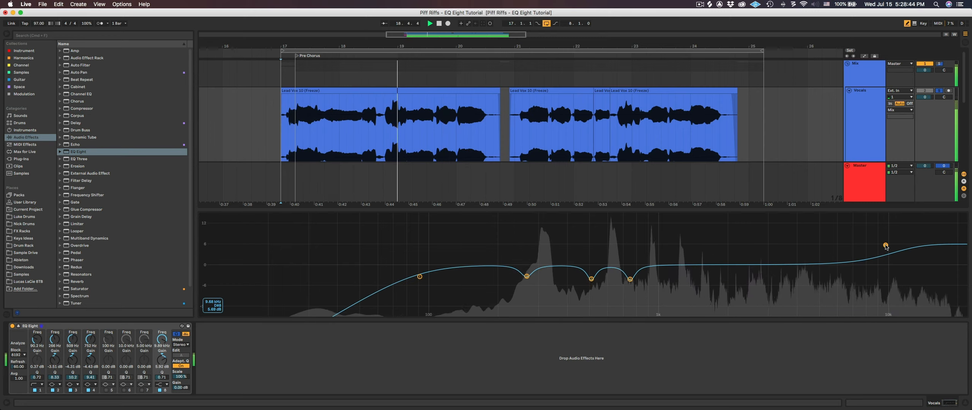
{"action": "key", "text": "space"}
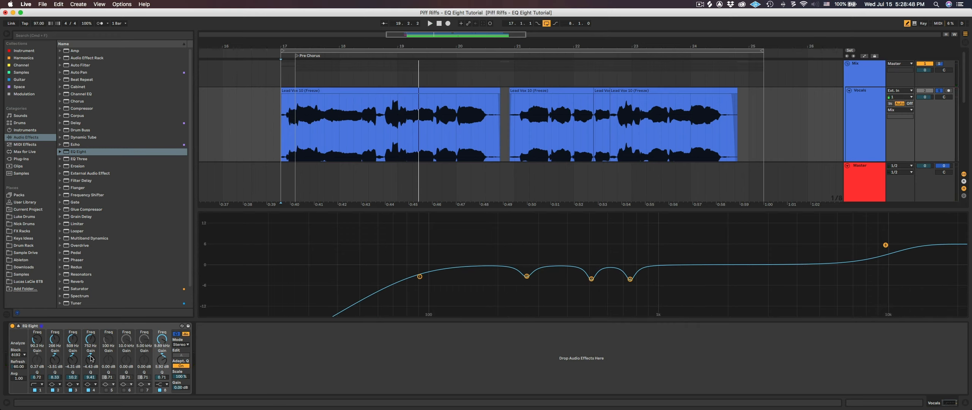
{"action": "left_click", "coordinate": [90, 385]}
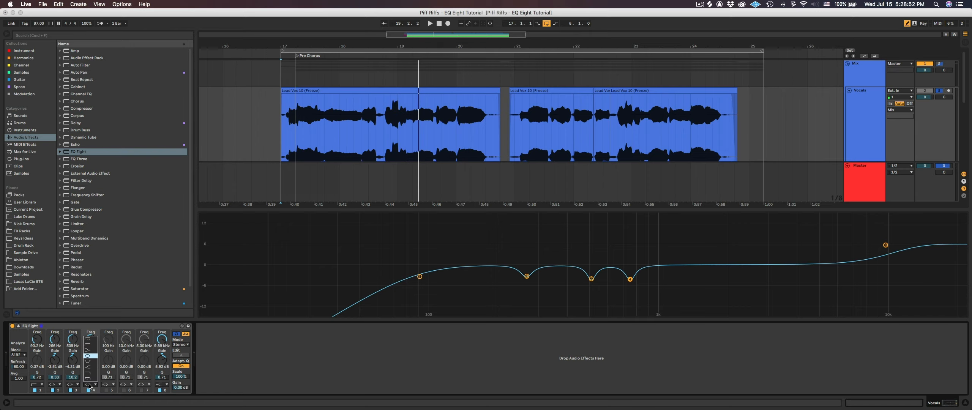
{"action": "left_click", "coordinate": [90, 385]}
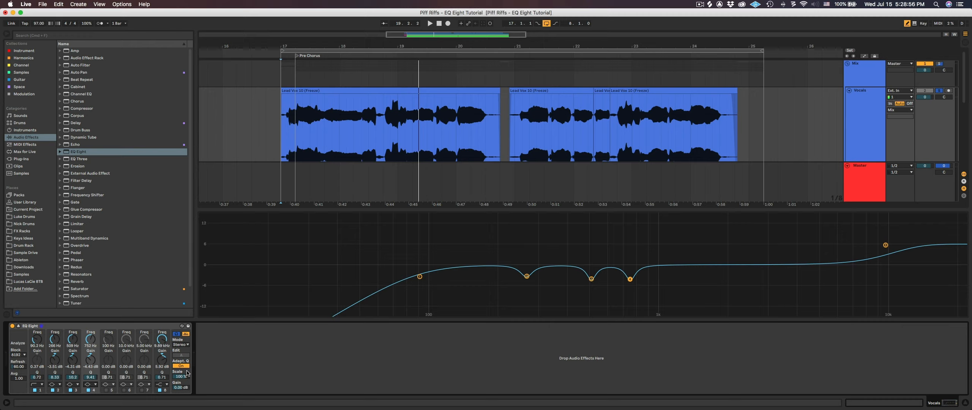
Fine-tune band 8's high shelf to about 9.3 kHz with a boost of about 5 dB.
{"action": "left_click", "coordinate": [886, 245]}
{"action": "left_click_drag", "start_coordinate": [886, 245], "coordinate": [877, 246]}
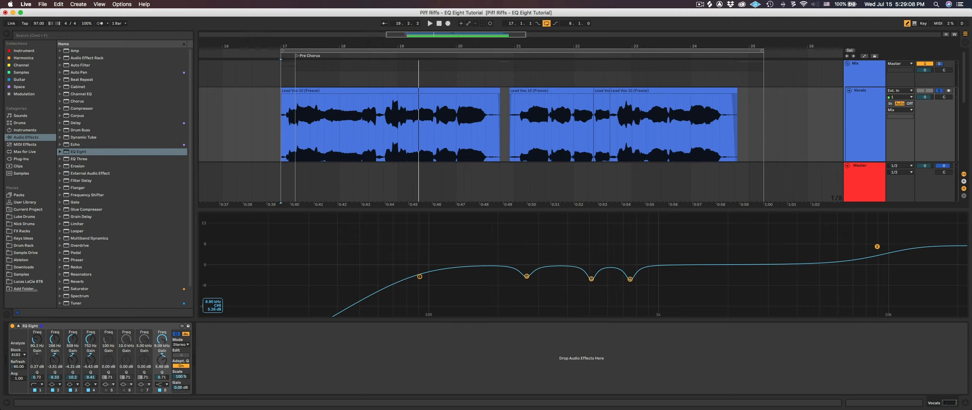
{"action": "left_click_drag", "start_coordinate": [877, 246], "coordinate": [879, 247]}
{"action": "left_click_drag", "start_coordinate": [879, 247], "coordinate": [882, 248]}
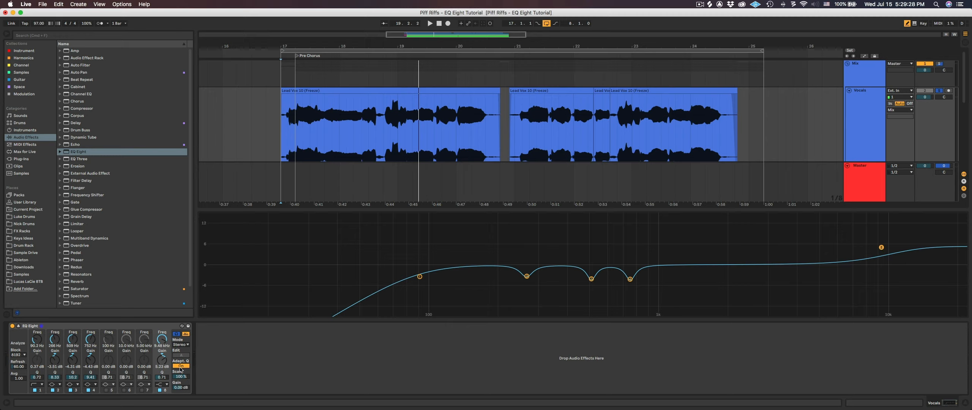
Switch the EQ mode to L/R and toggle editing between the left and right channel curves.
{"action": "left_click", "coordinate": [182, 344]}
{"action": "left_click", "coordinate": [181, 350]}
{"action": "left_click", "coordinate": [183, 346]}
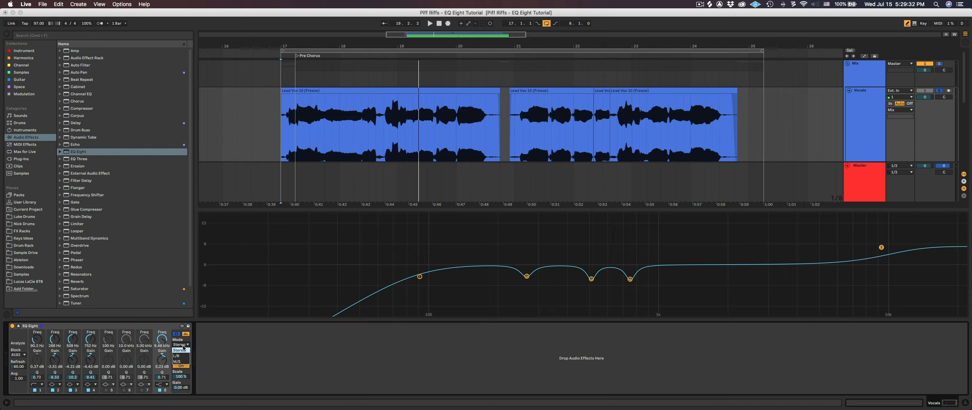
{"action": "left_click", "coordinate": [182, 357]}
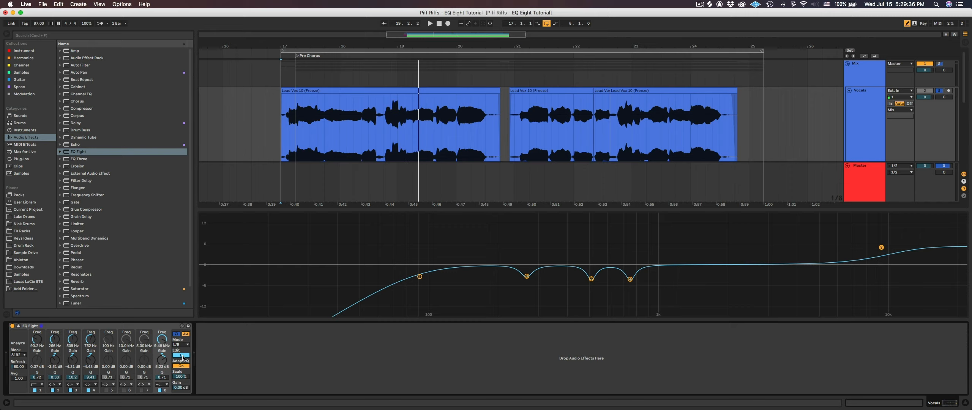
{"action": "left_click", "coordinate": [183, 356]}
{"action": "left_click", "coordinate": [183, 356]}
{"action": "left_click", "coordinate": [183, 356]}
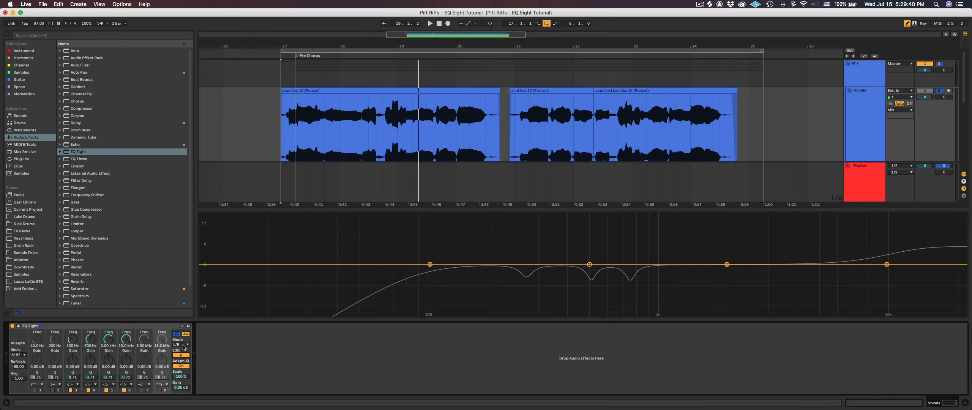
Try the M/S mode and return the EQ to Stereo mode.
{"action": "left_click", "coordinate": [181, 344]}
{"action": "left_click", "coordinate": [183, 361]}
{"action": "left_click", "coordinate": [184, 345]}
{"action": "left_click", "coordinate": [184, 350]}
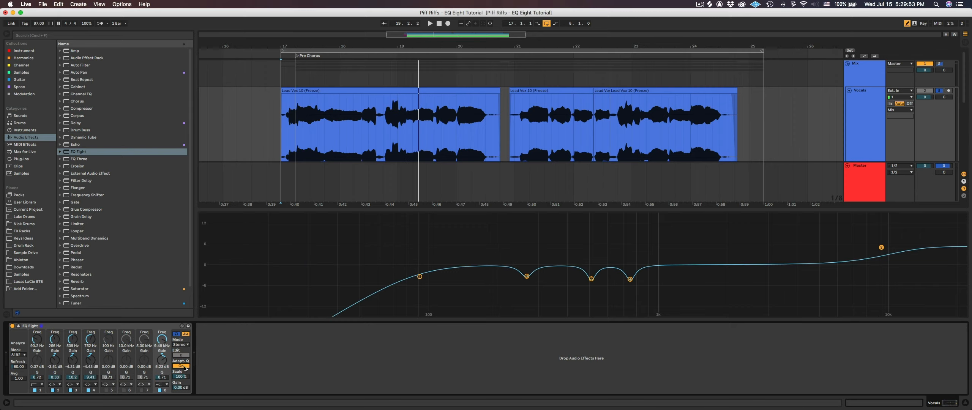
Deepen band 2's cut to about 6 dB and toggle Adaptive Q off and back on to compare.
{"action": "left_click_drag", "start_coordinate": [527, 276], "coordinate": [526, 300]}
{"action": "left_click", "coordinate": [181, 366]}
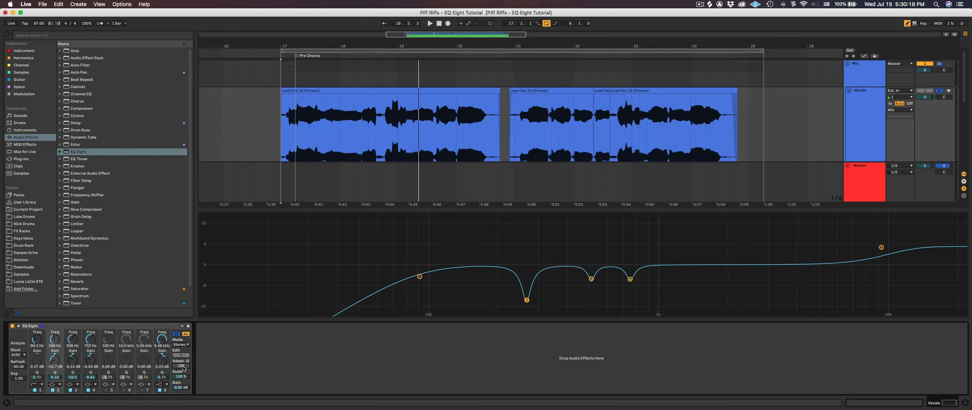
{"action": "left_click", "coordinate": [183, 366]}
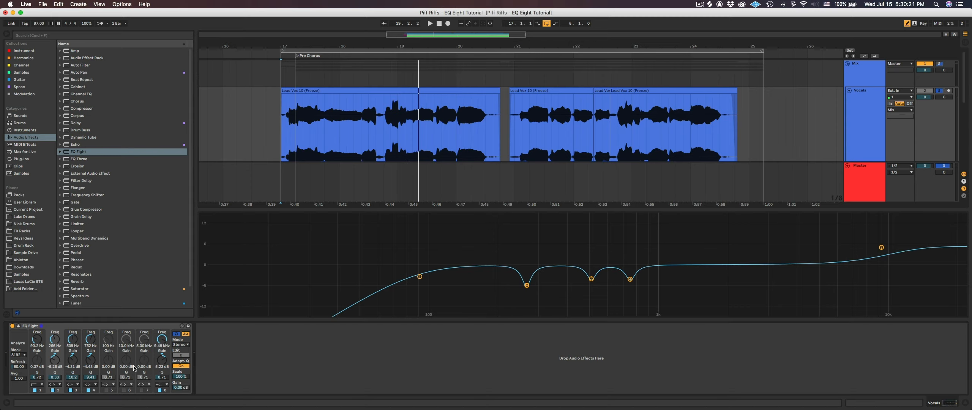
Reduce the EQ's Scale amount and reset it to 100%.
{"action": "mouse_move", "coordinate": [181, 376]}
{"action": "left_mouse_down"}
{"action": "mouse_move", "coordinate": [180, 391]}
{"action": "mouse_move", "coordinate": [180, 365]}
{"action": "left_mouse_up"}
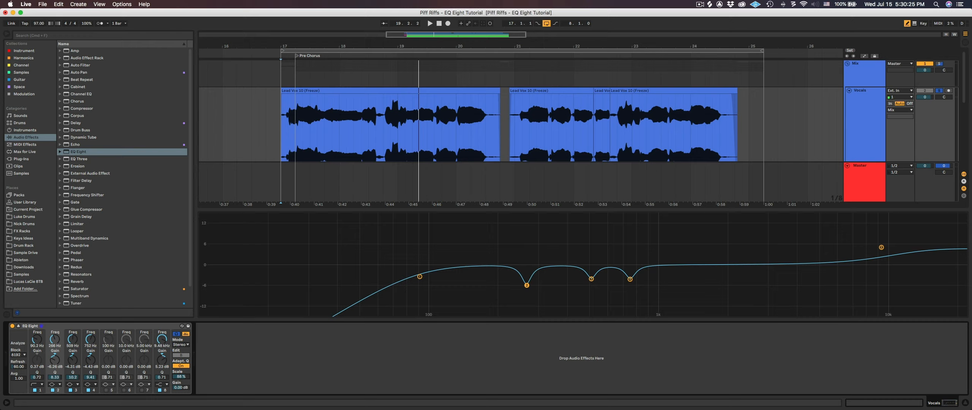
{"action": "double_click", "coordinate": [184, 376]}
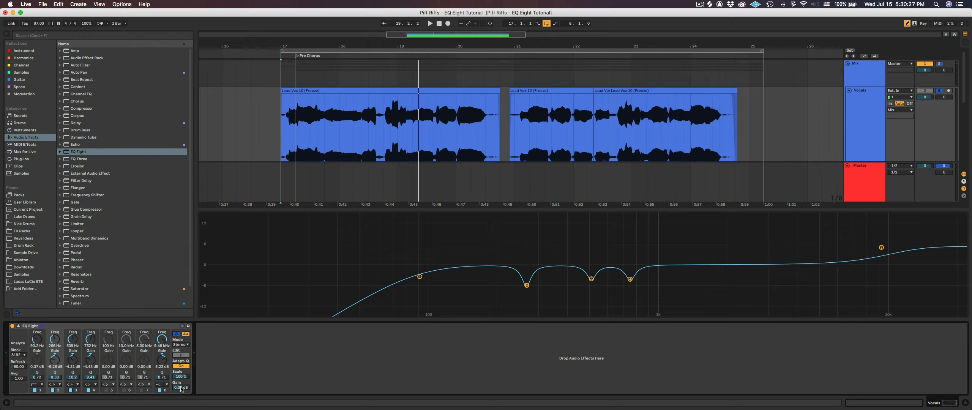